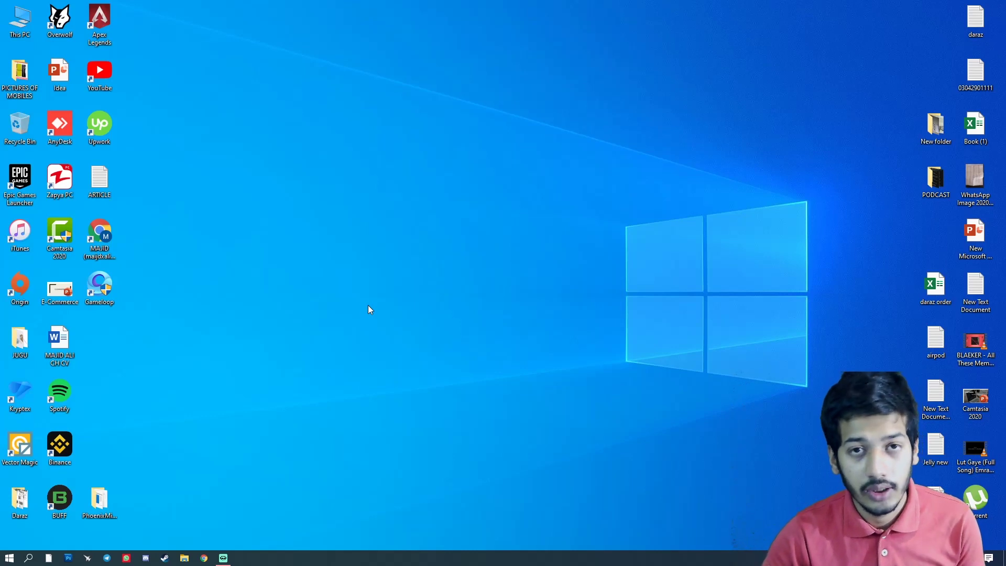
Launch Google Chrome from the taskbar to get a new browser window
click(204, 557)
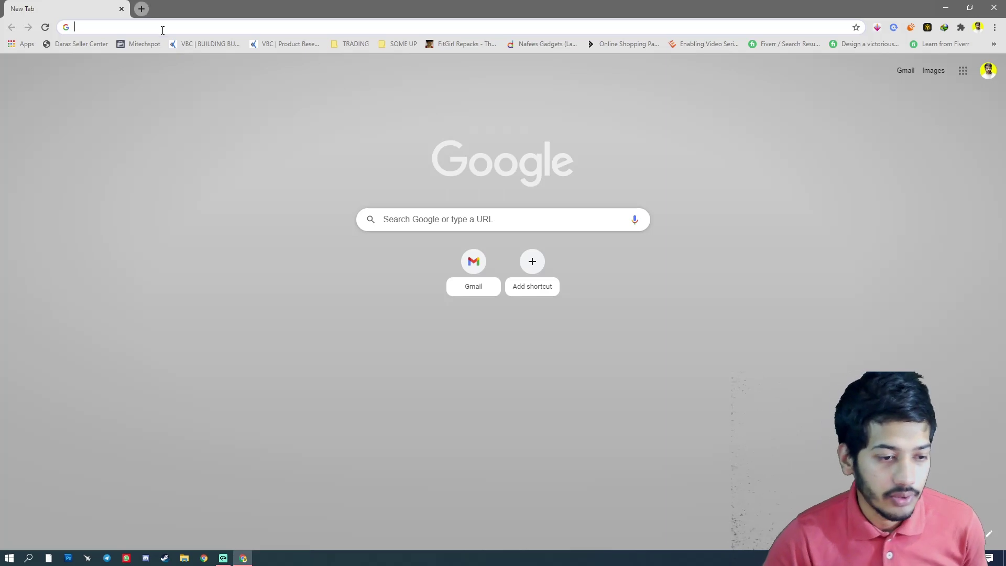
Run a Google search for 'phoenix miner github' from the address bar
text(ph)
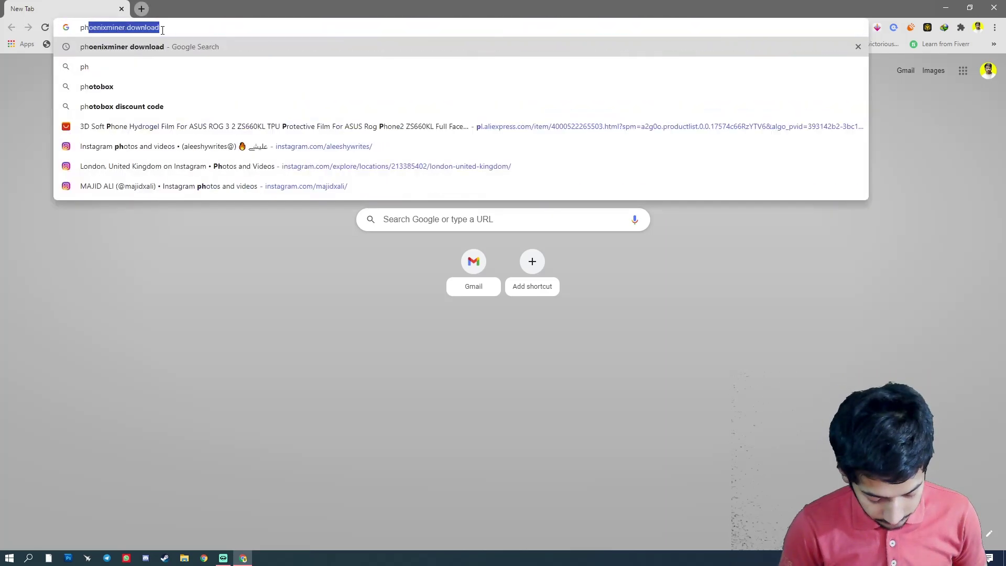
text(oenix miner g)
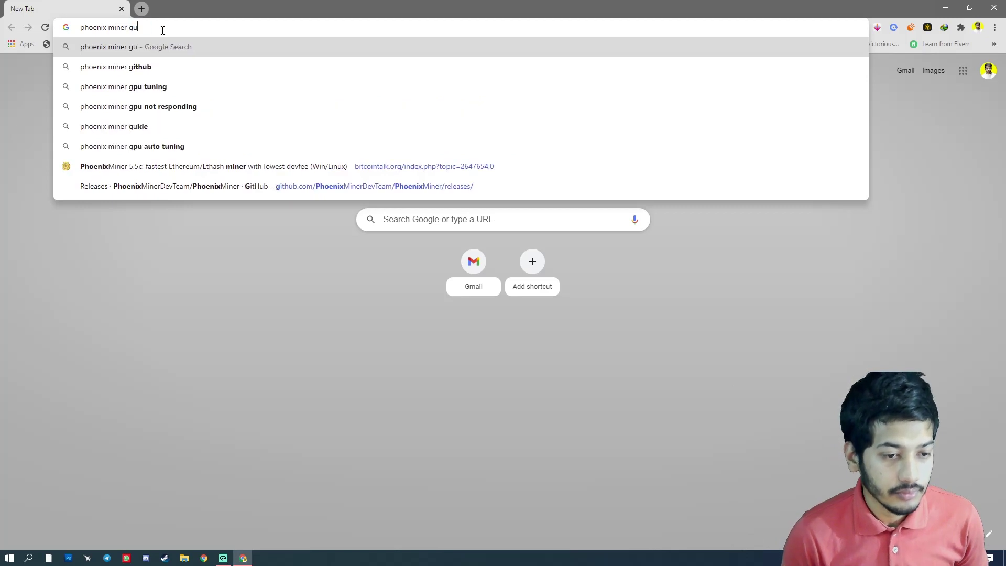
key(Return)
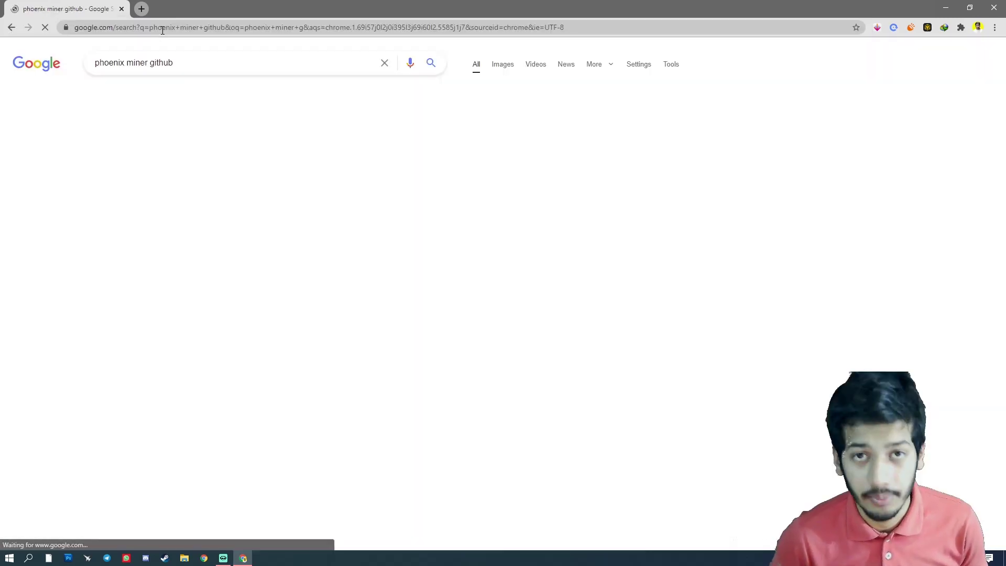
Open the PhoenixMiner releases page on GitHub and go to the 5.5c release
click(162, 142)
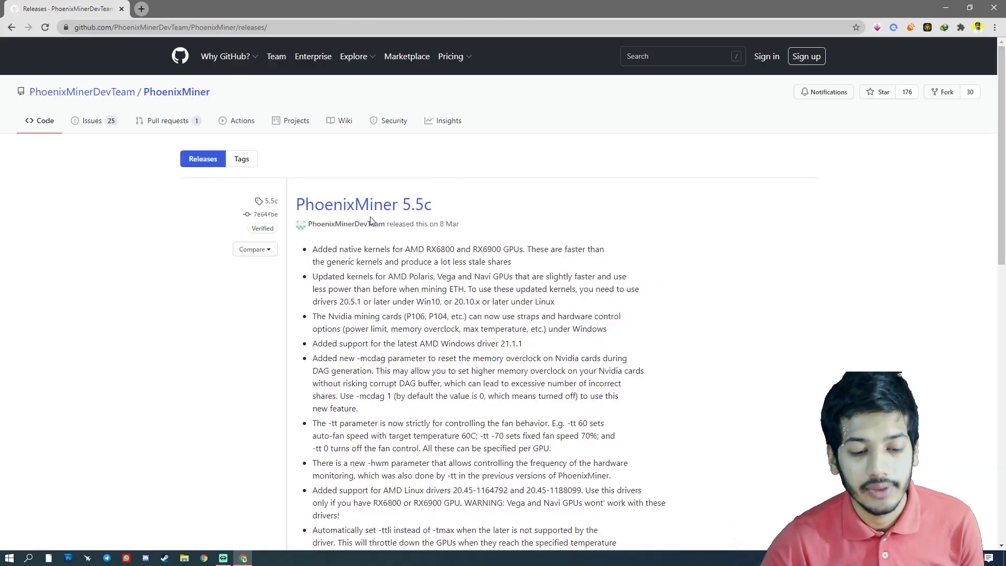
scroll(373, 223, down, 8)
scroll(371, 267, up, 9)
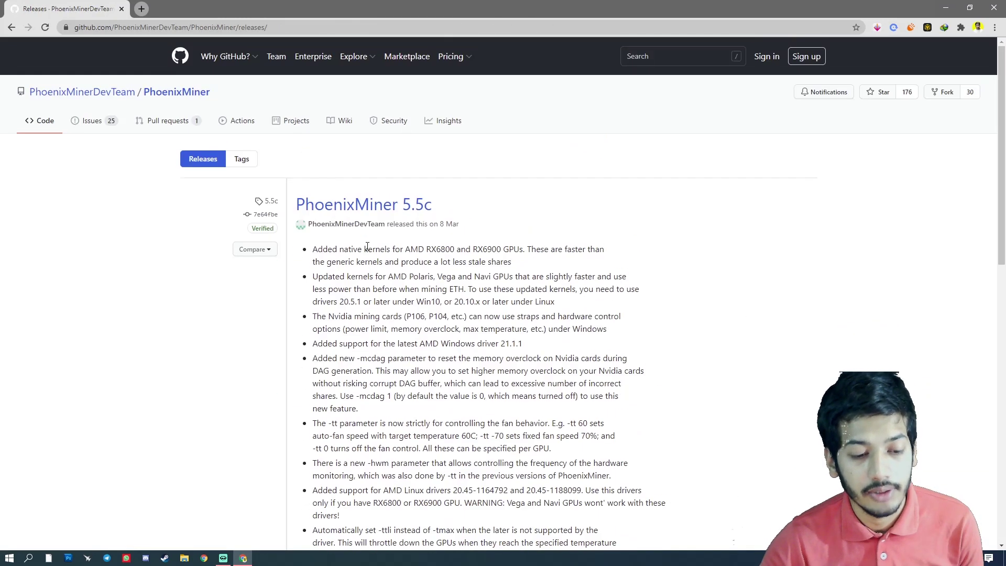
click(375, 208)
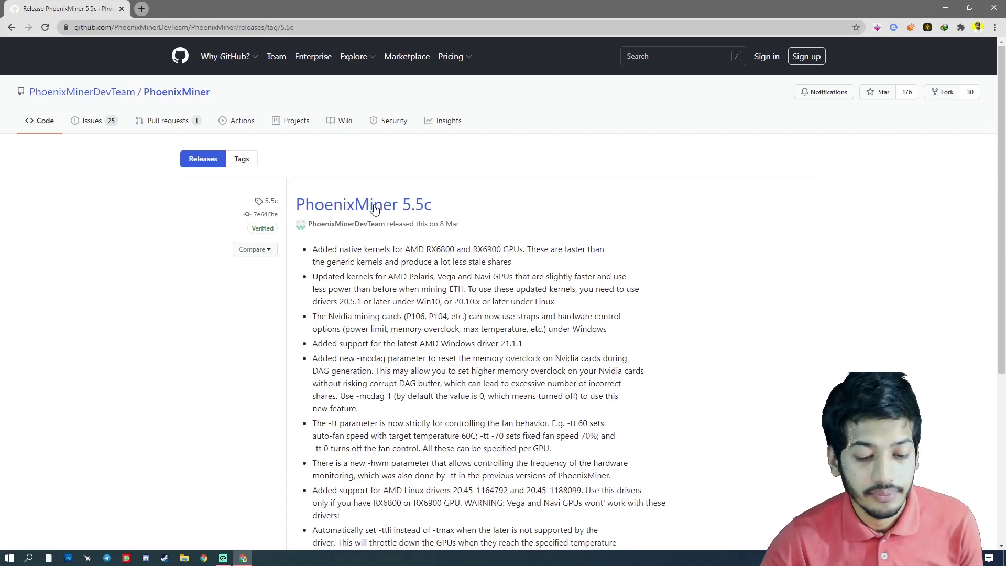
scroll(375, 209, down, 5)
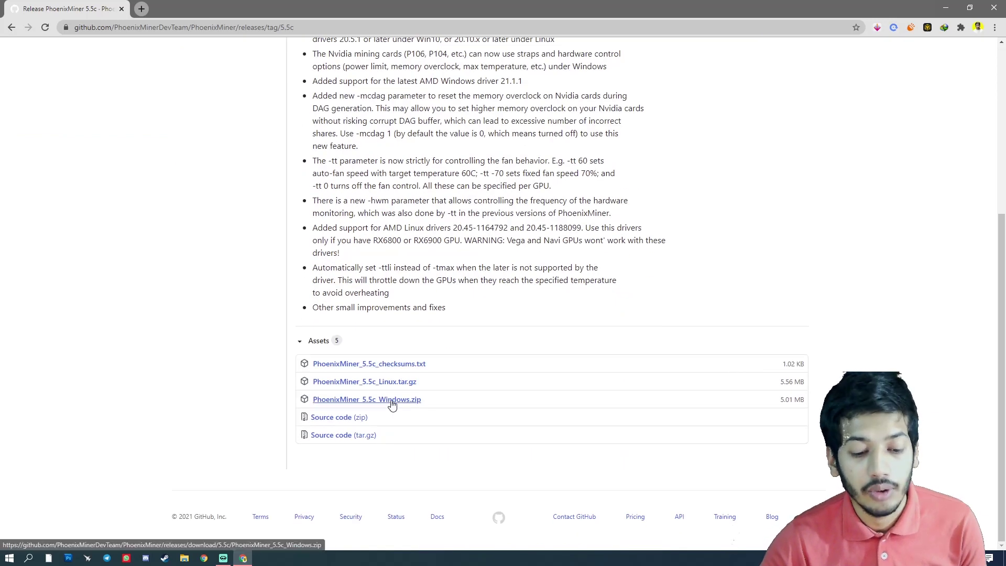
Download PhoenixMiner_5.5c_Windows.zip and open its Downloads\Compressed folder
click(393, 400)
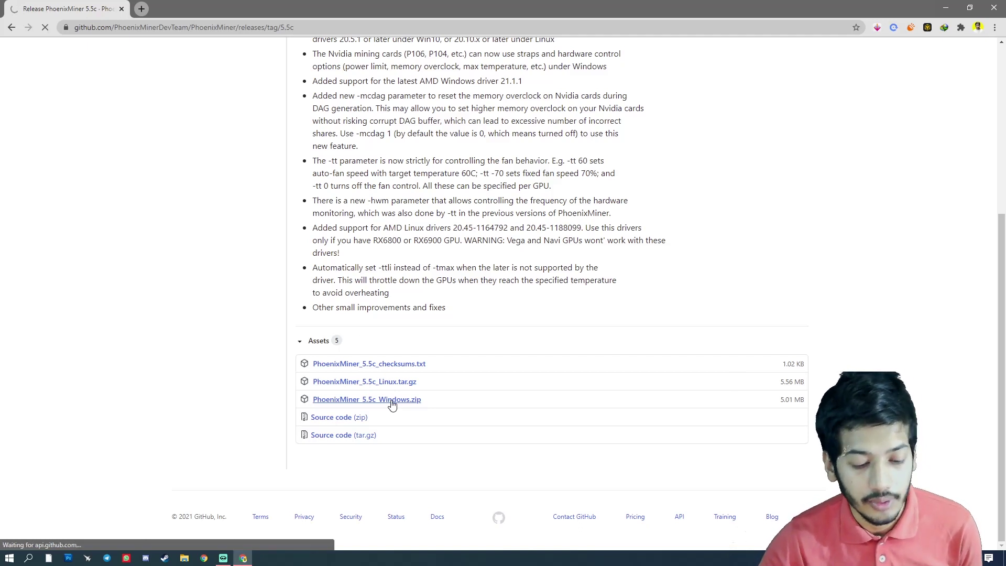
click(489, 326)
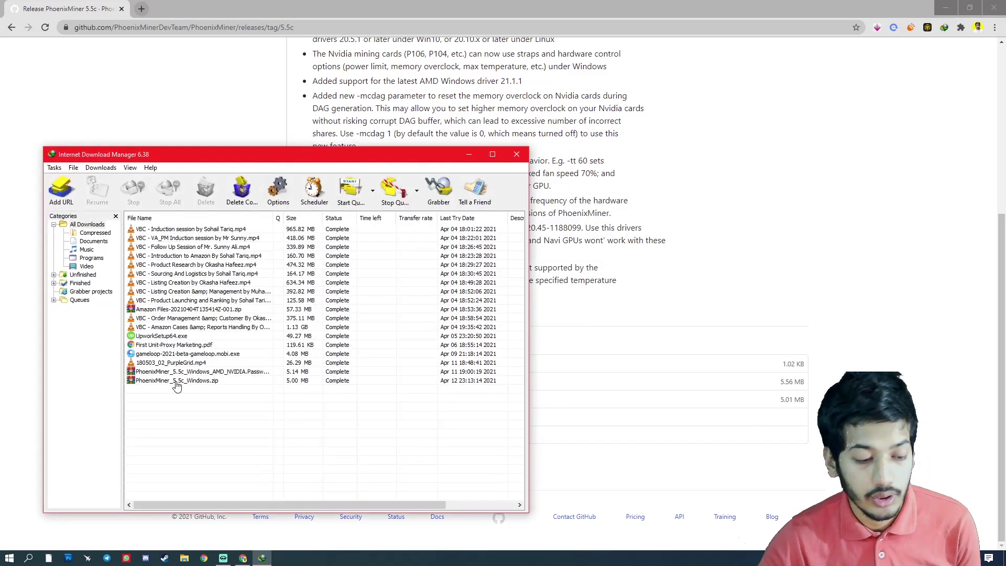
right_click(176, 385)
click(213, 234)
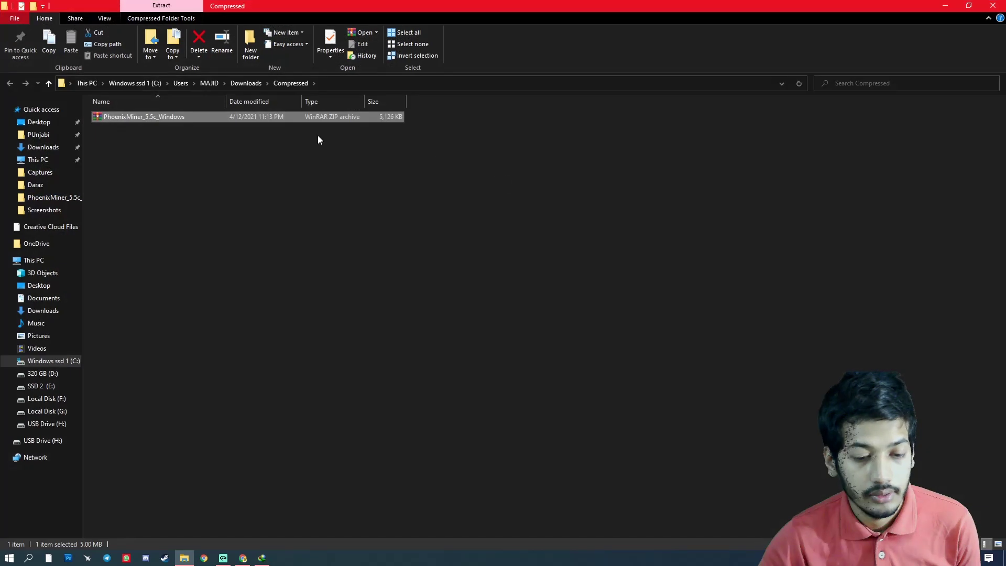
click(133, 146)
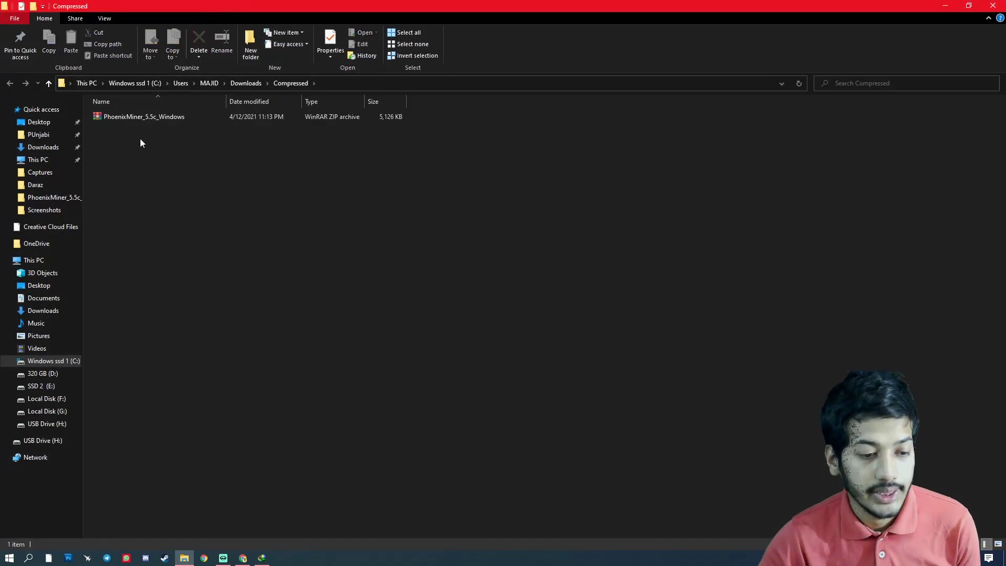
Show files as extra large icons and extract the zip to a PhoenixMiner_5.5c_Windows folder
right_click(140, 142)
mouse_move(203, 163)
click(303, 163)
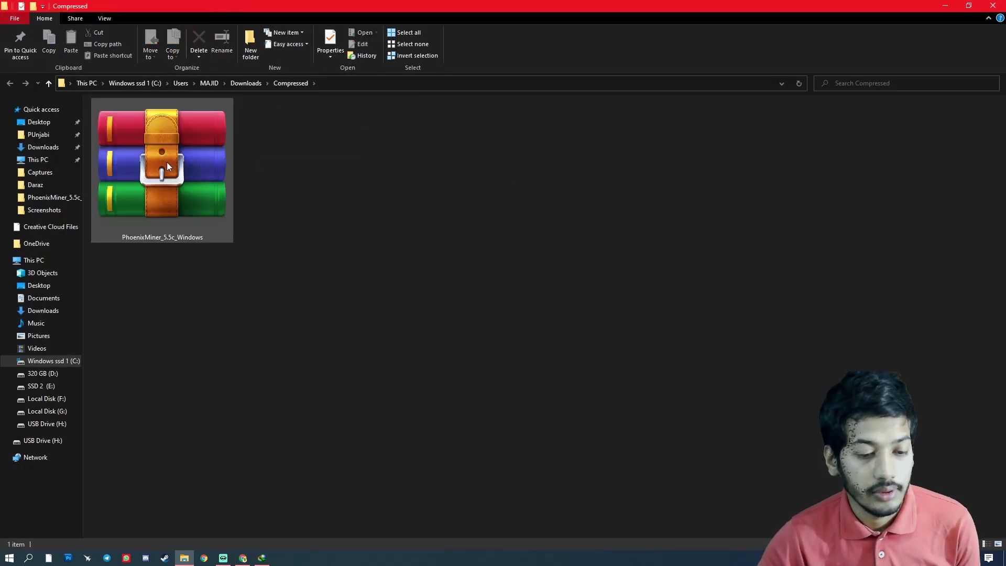
right_click(166, 162)
click(212, 231)
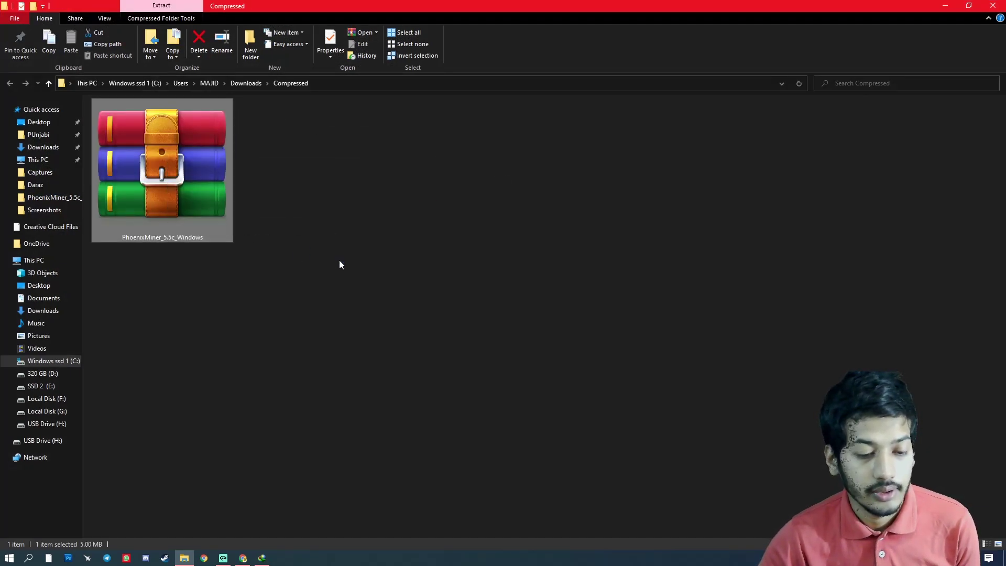
Open the inner PhoenixMiner_5.5c_Windows folder as large icons and open the config file
double_click(181, 193)
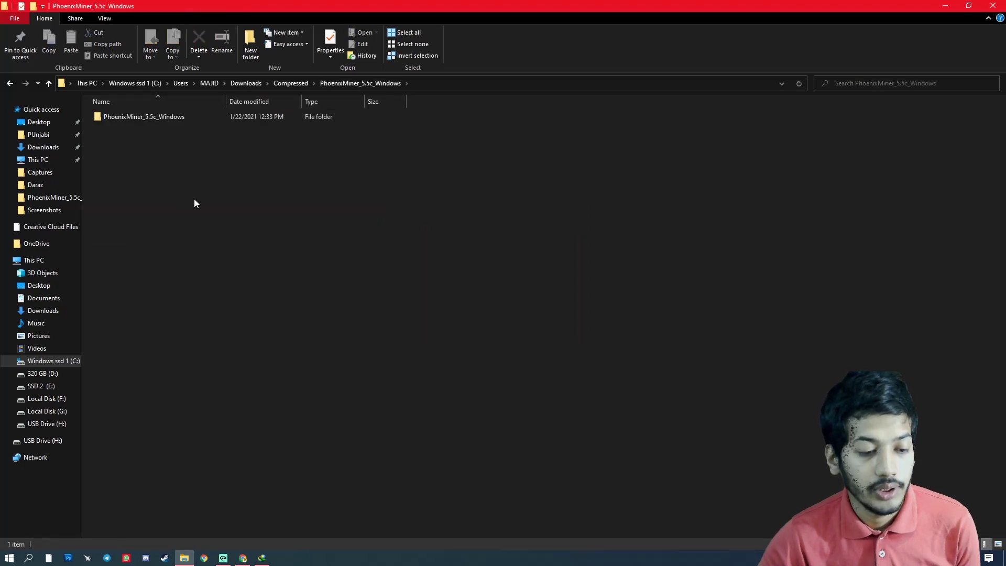
double_click(140, 117)
right_click(140, 263)
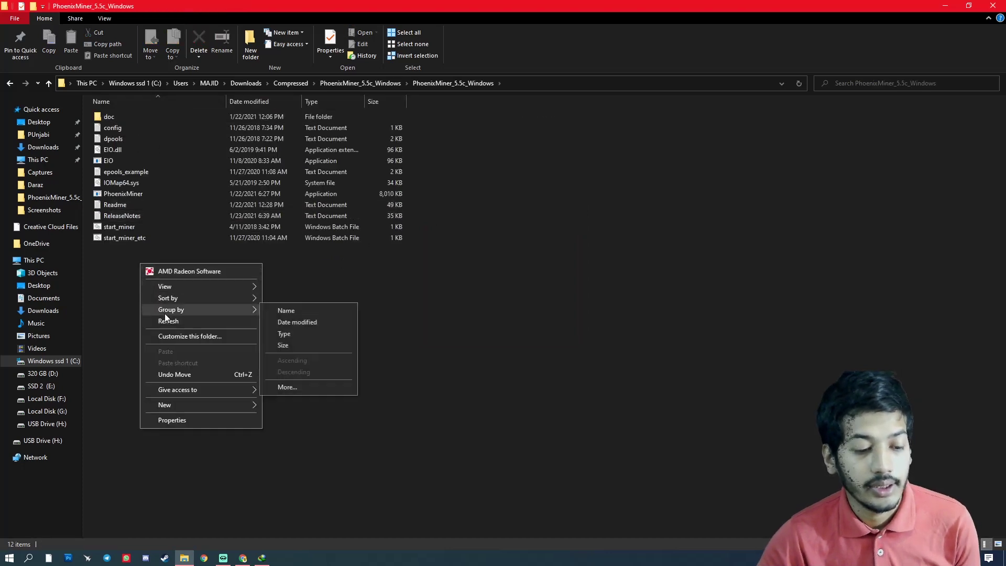
click(168, 317)
right_click(163, 262)
mouse_move(254, 284)
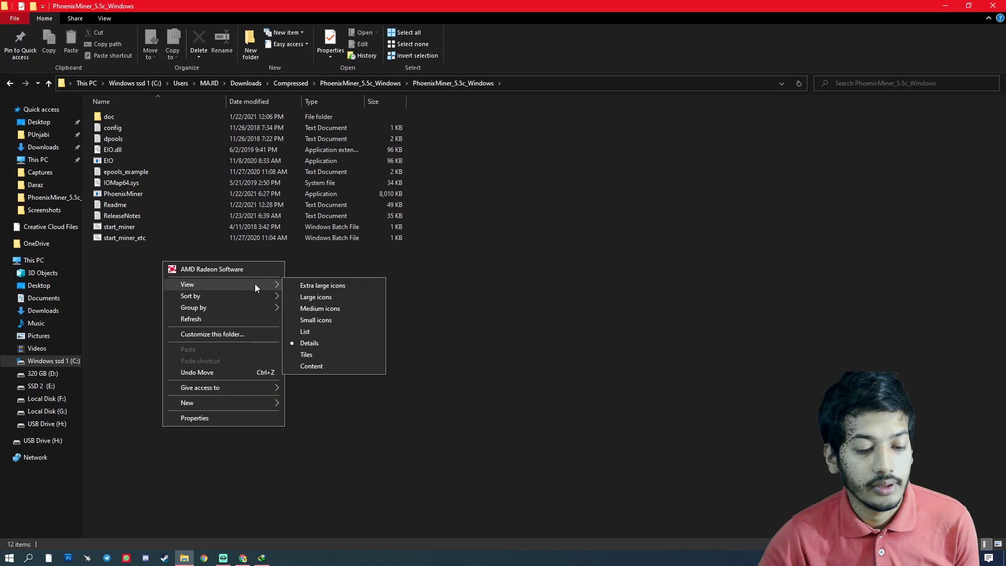
click(316, 298)
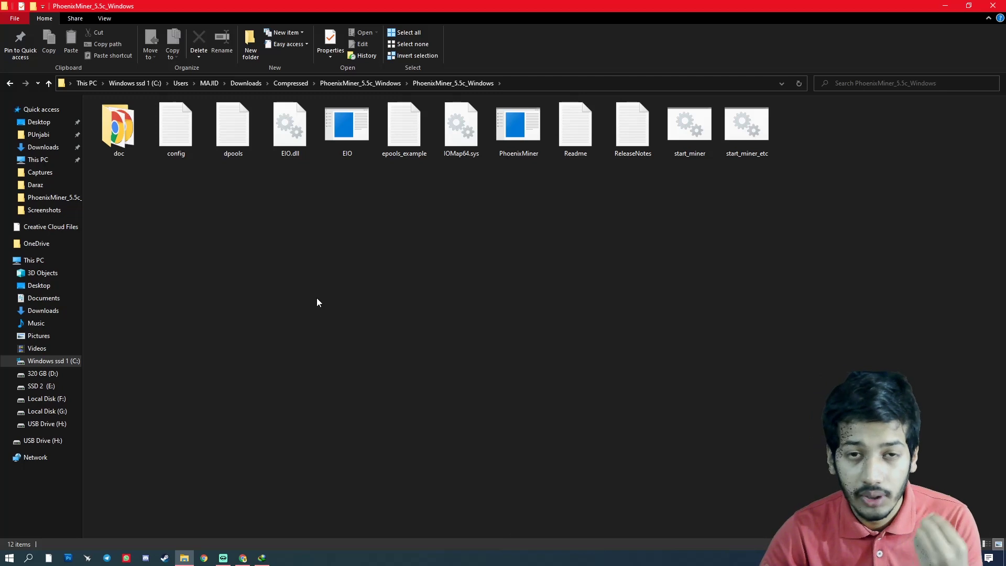
double_click(178, 139)
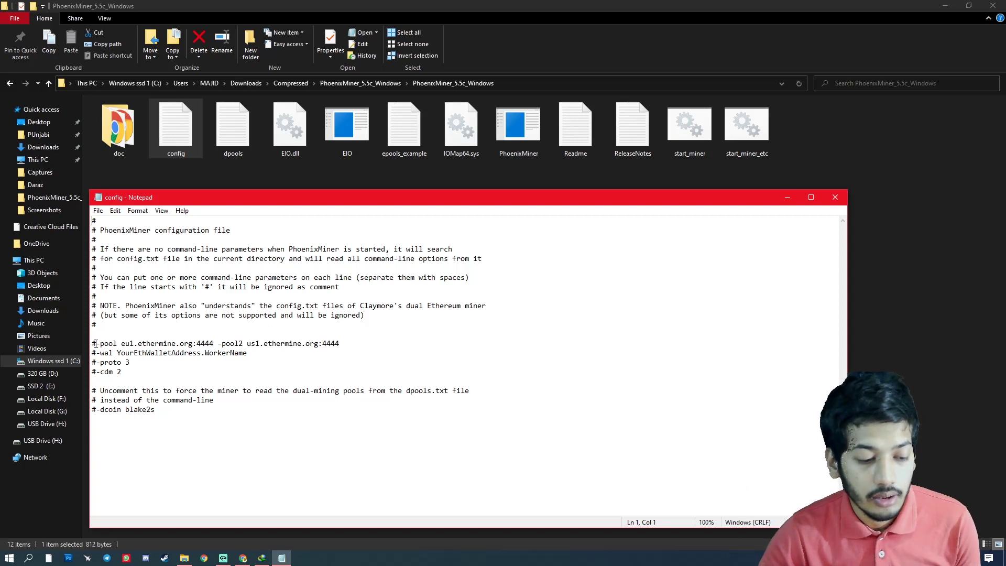
Highlight the example pool and wallet/worker lines in config, then close it unchanged
drag(122, 344, 353, 344)
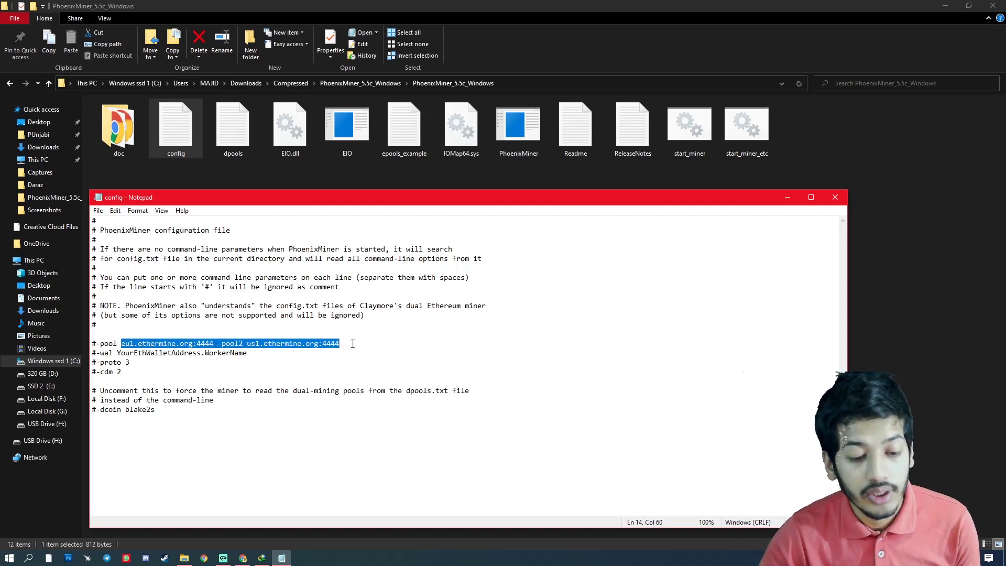
drag(117, 353, 321, 355)
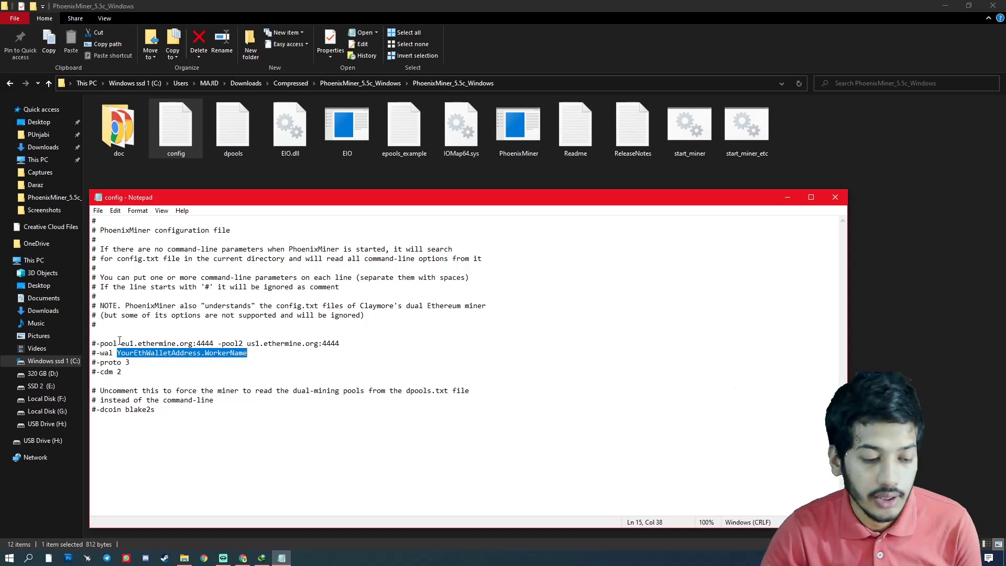
drag(120, 341, 352, 349)
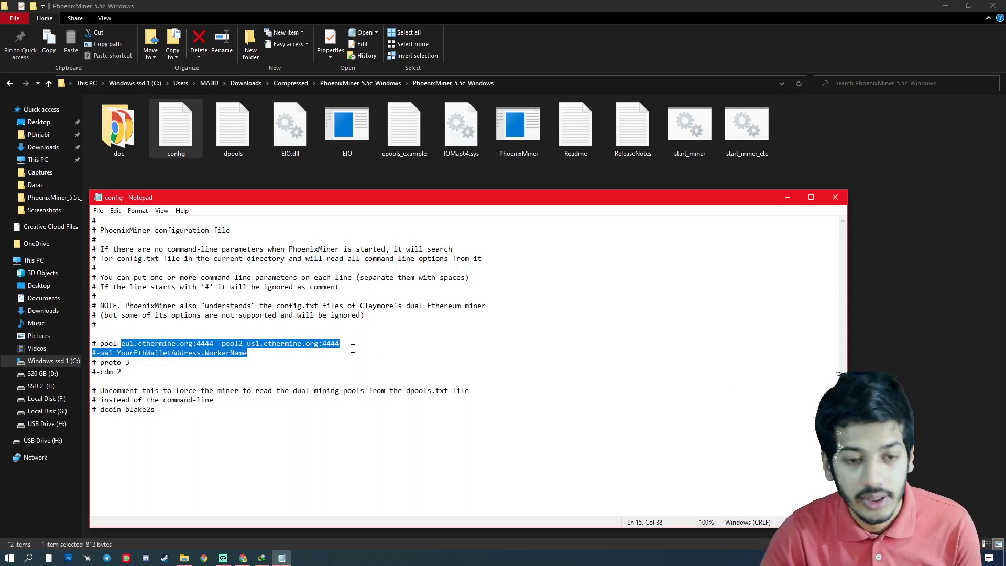
click(835, 197)
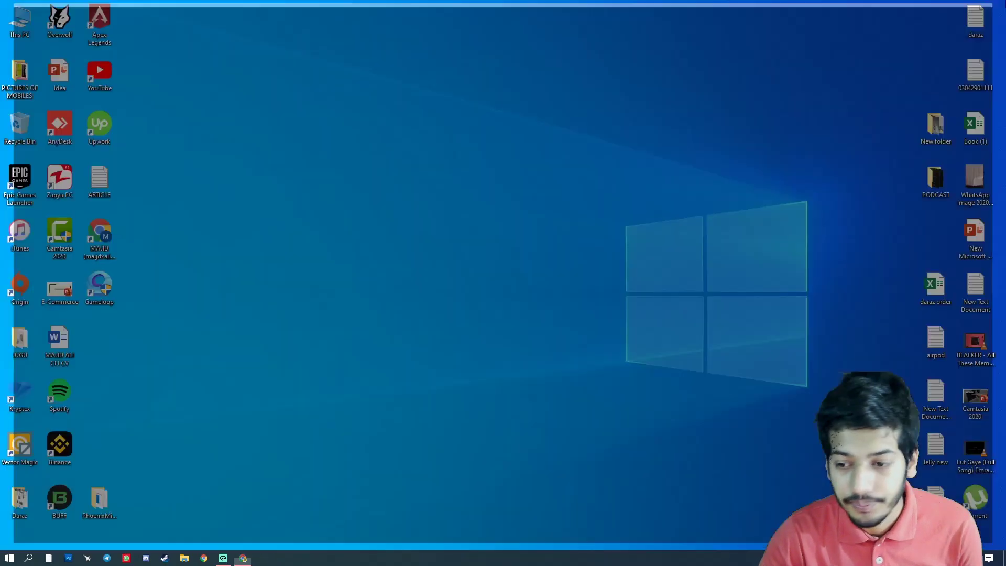
Reopen config from the desktop PhoenixMiner folder and highlight the -wal and -worker values
right_click(400, 172)
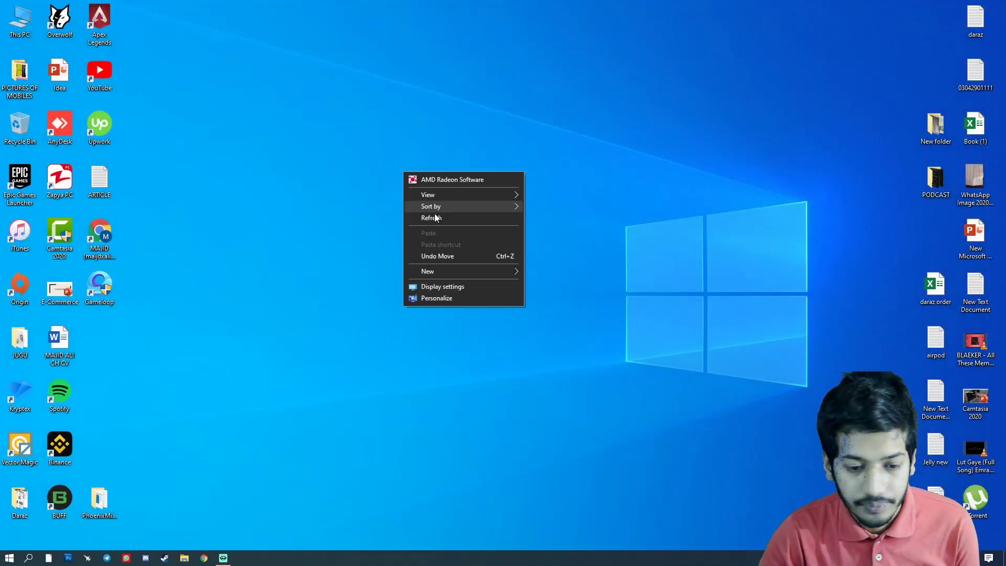
click(435, 215)
click(101, 503)
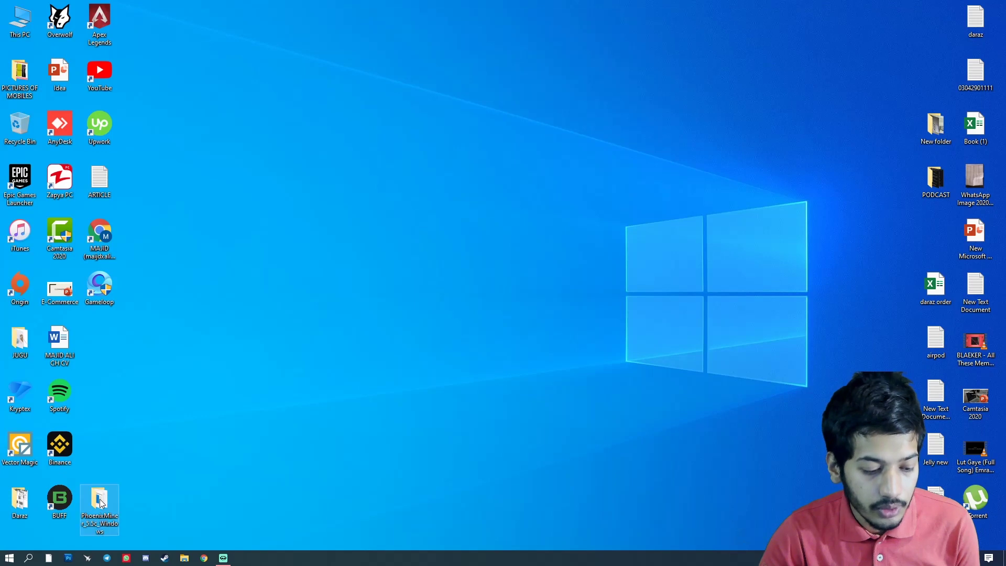
double_click(101, 502)
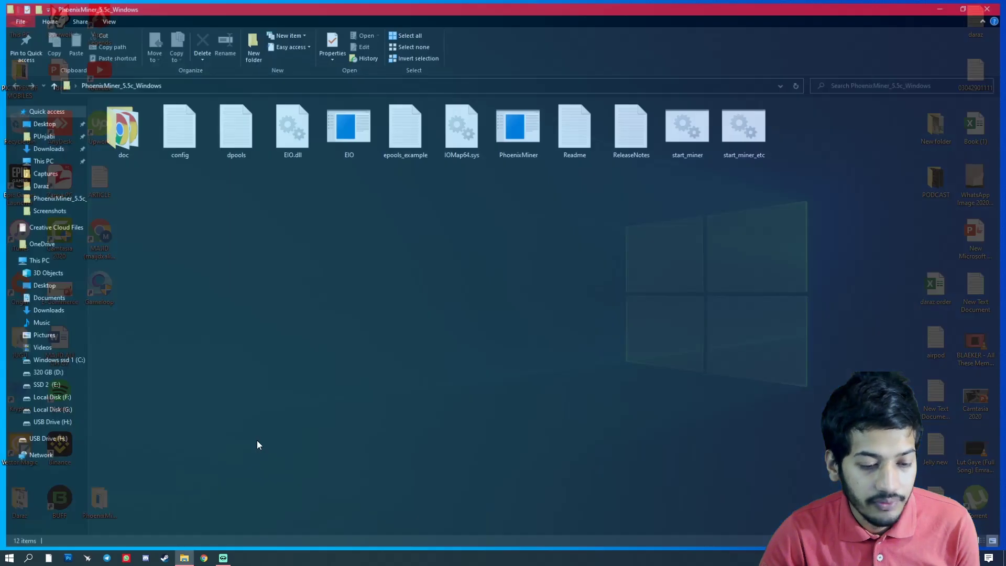
double_click(187, 139)
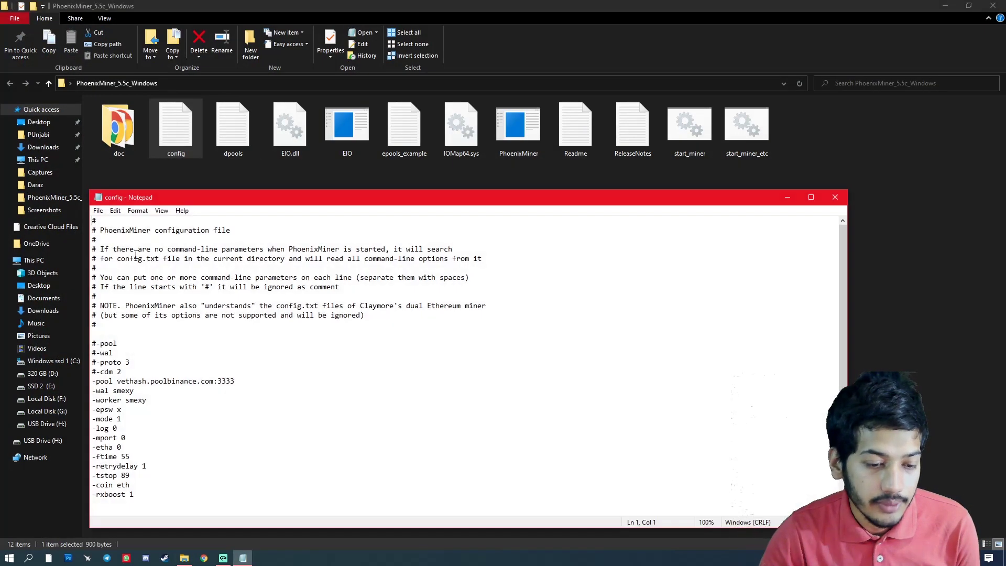
scroll(109, 348, down, 1)
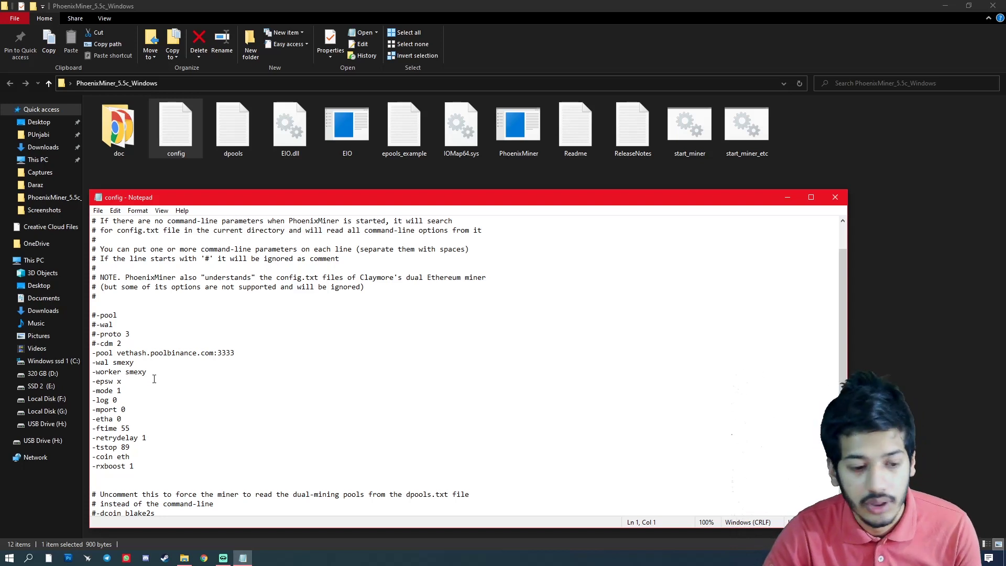
double_click(117, 362)
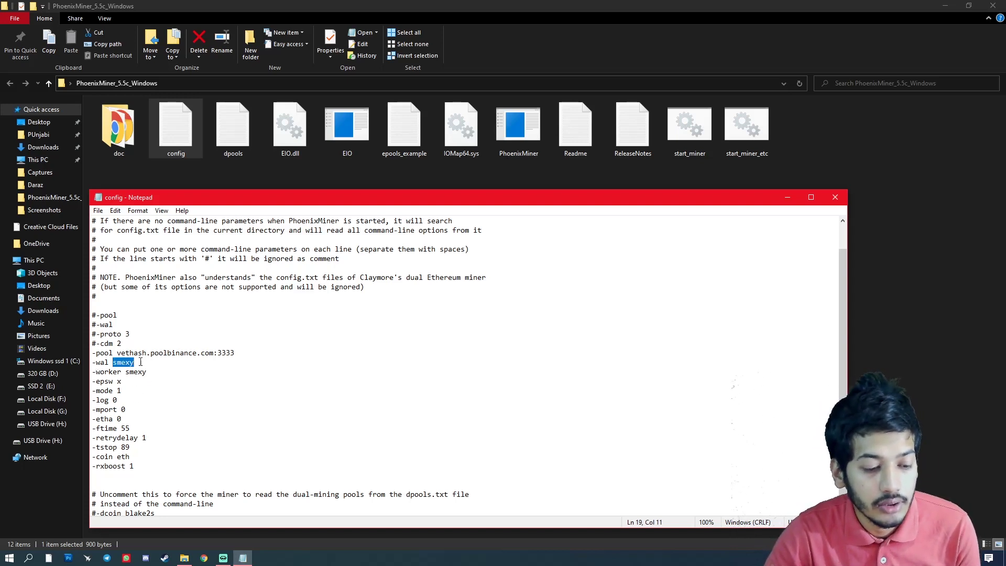
double_click(129, 372)
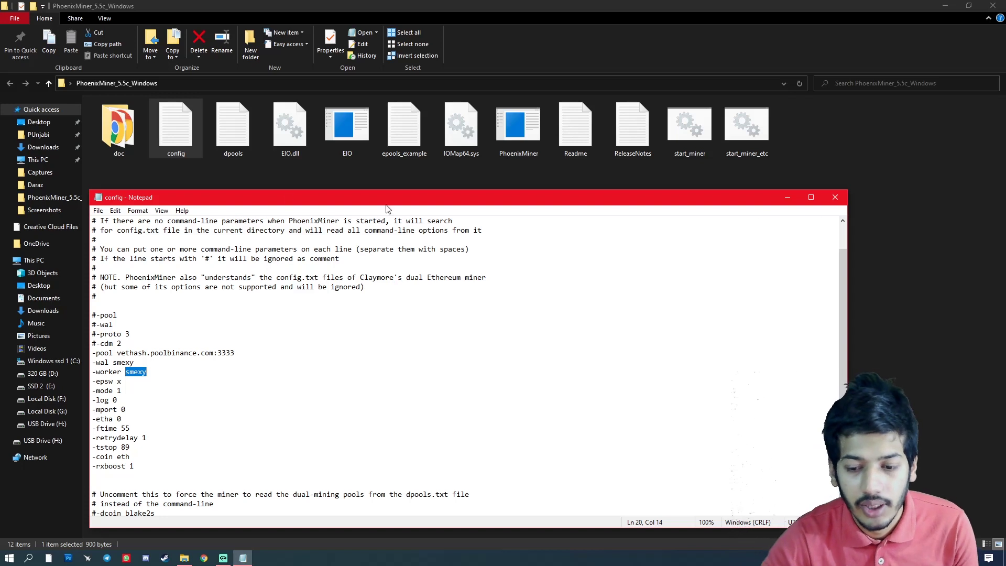
Save the config file with the Binance pool and account name settings
click(96, 212)
click(115, 257)
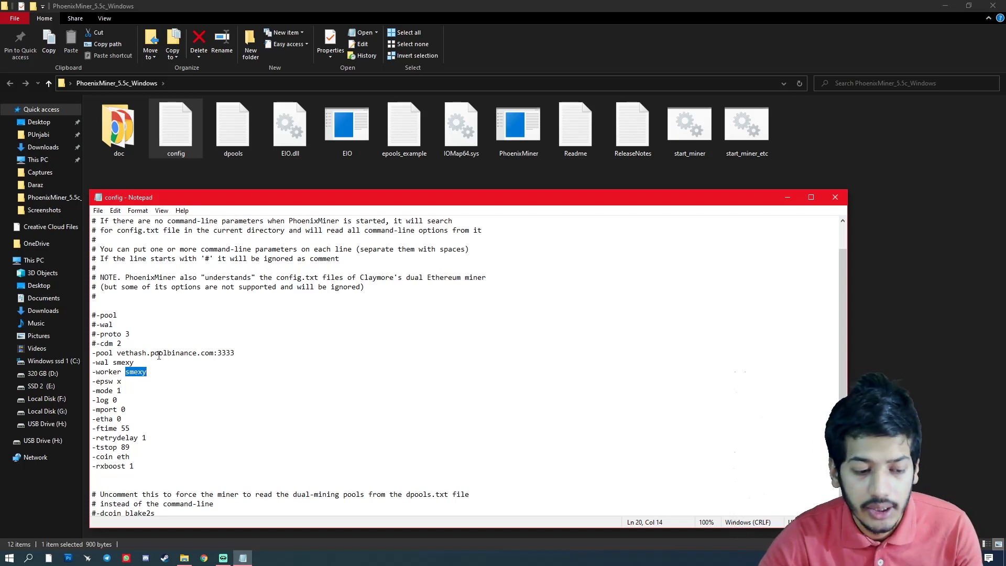
drag(115, 362, 147, 372)
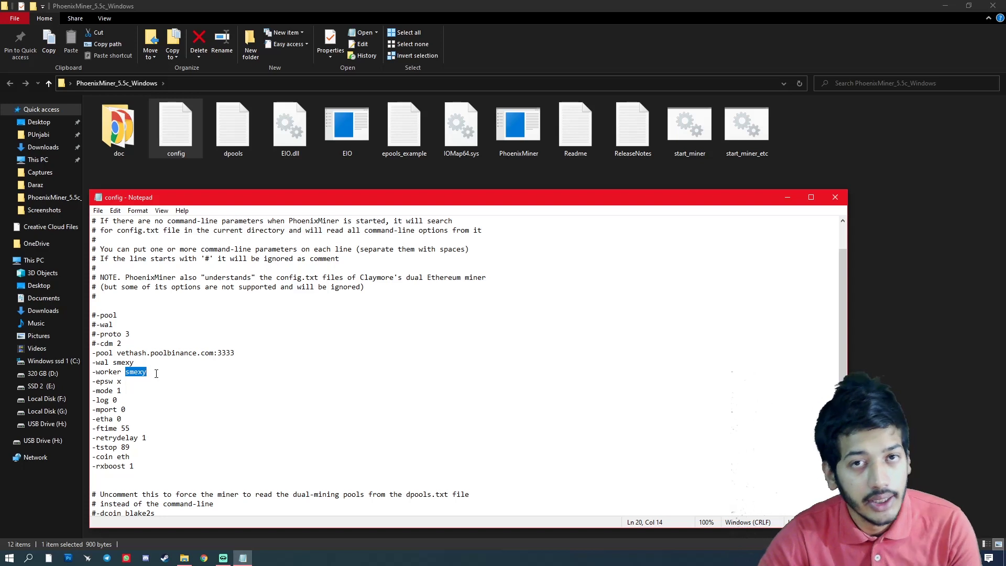
click(98, 210)
click(126, 257)
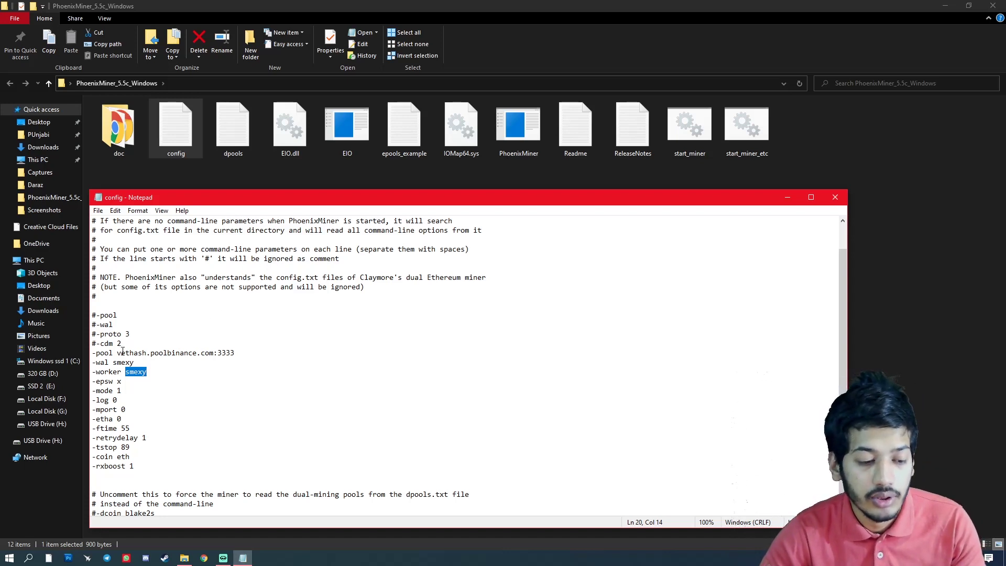
Highlight the vethash.poolbinance.com:3333 pool address, the wallet account name and the worker name
drag(117, 353, 249, 354)
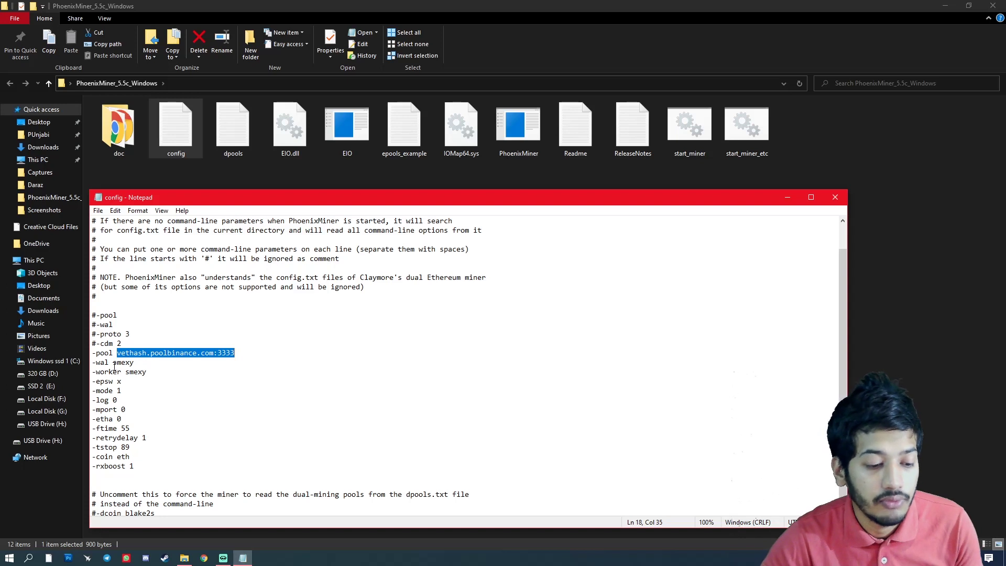
drag(113, 362, 135, 361)
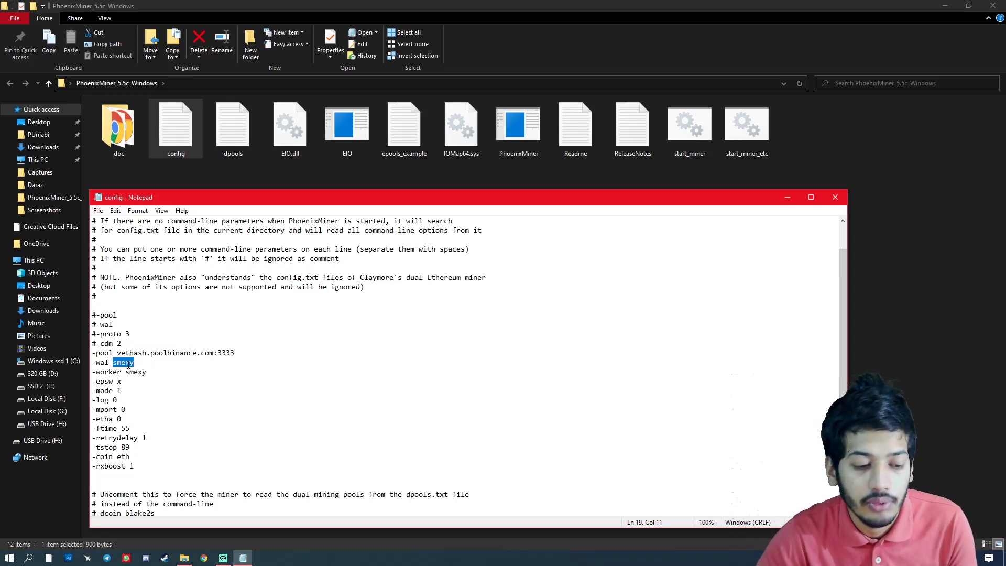
drag(122, 372, 157, 374)
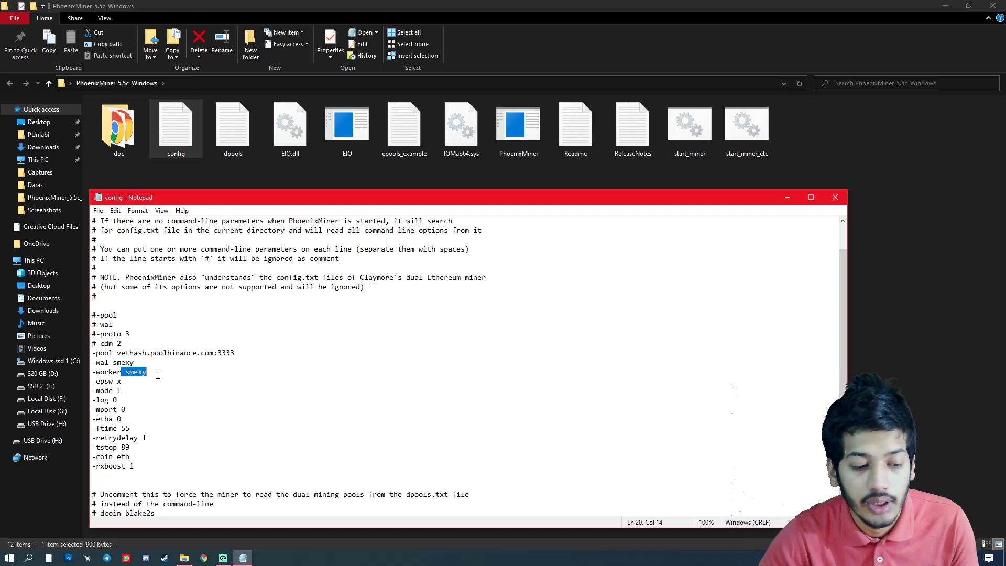
click(340, 368)
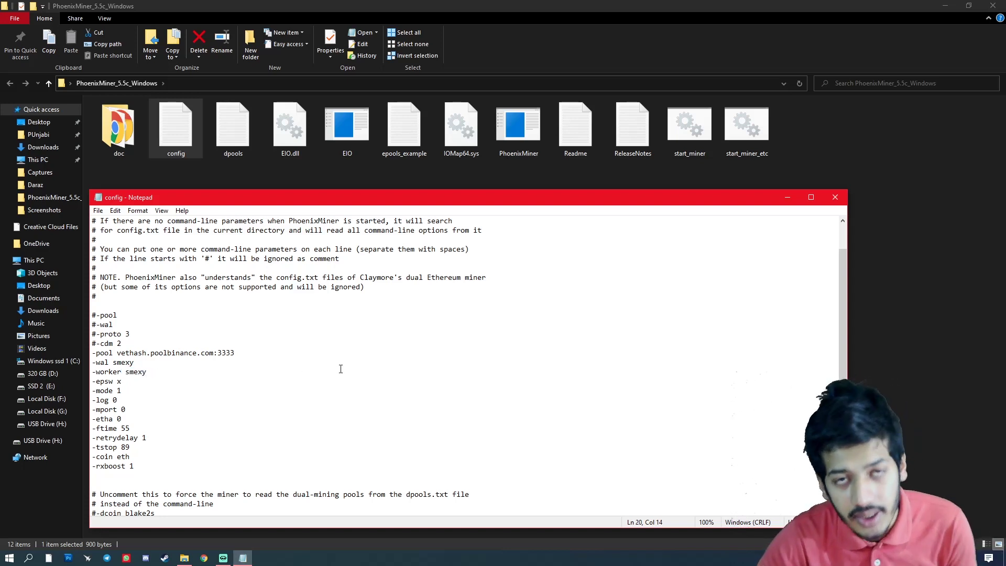
drag(121, 353, 249, 354)
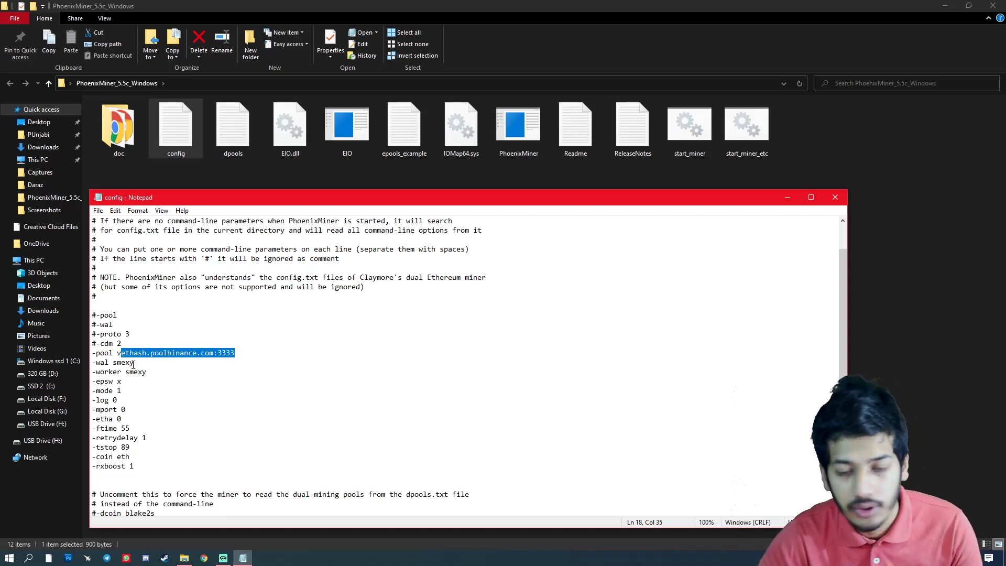
Close the config, refresh the folder, and run PhoenixMiner as administrator to mine on vethash.poolbinance.com:3333
click(836, 198)
click(554, 273)
right_click(511, 237)
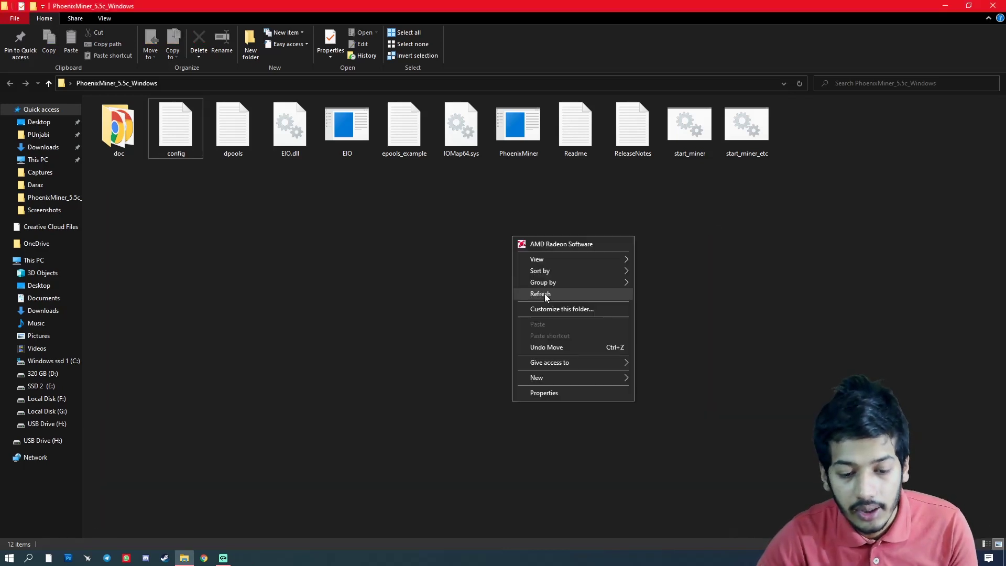
click(544, 293)
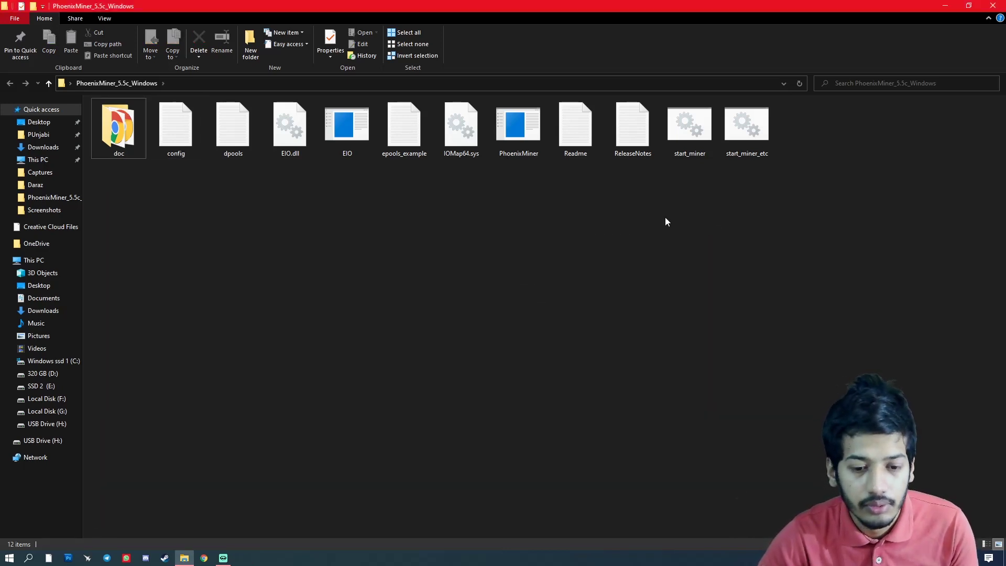
click(513, 133)
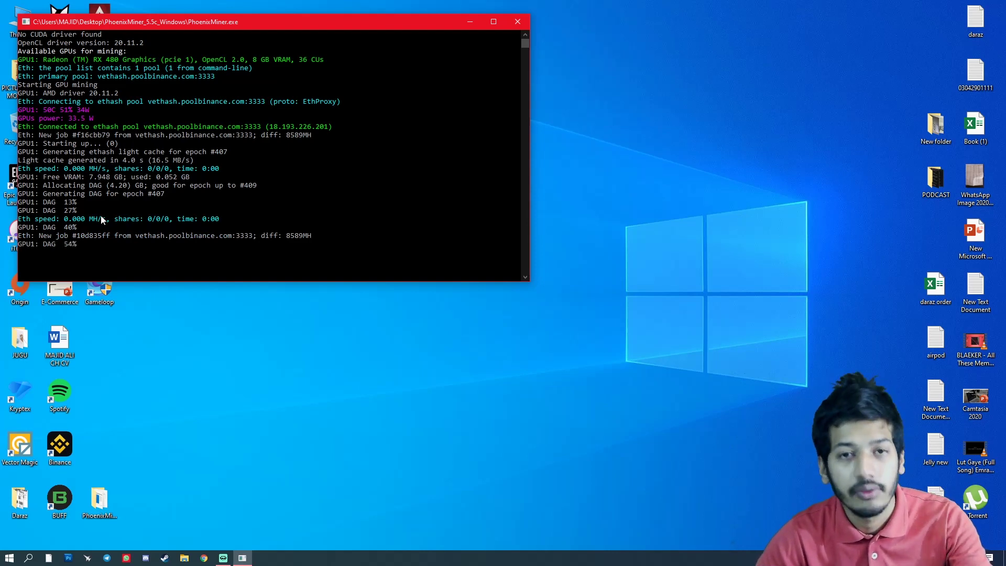
scroll(101, 242, down, 3)
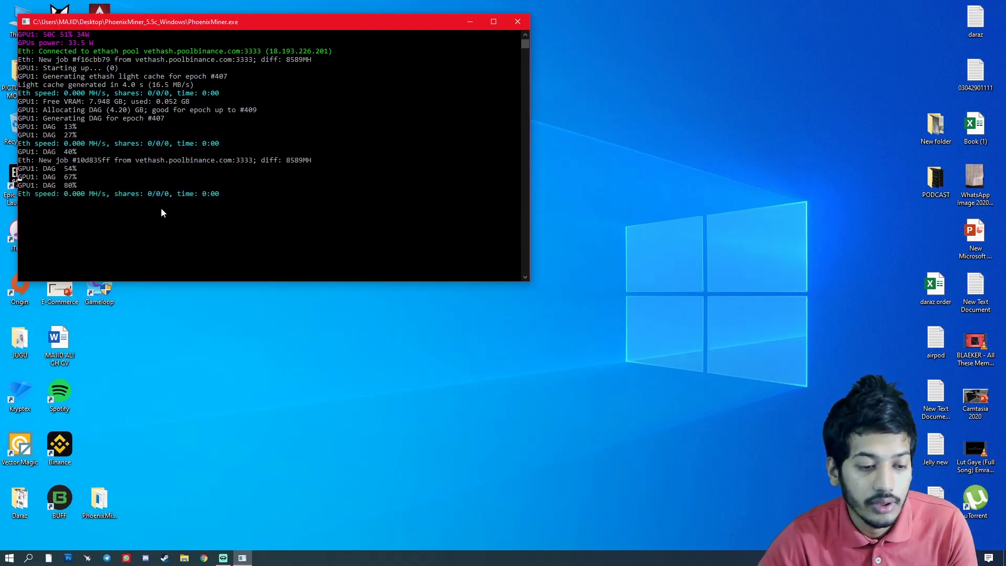
click(937, 557)
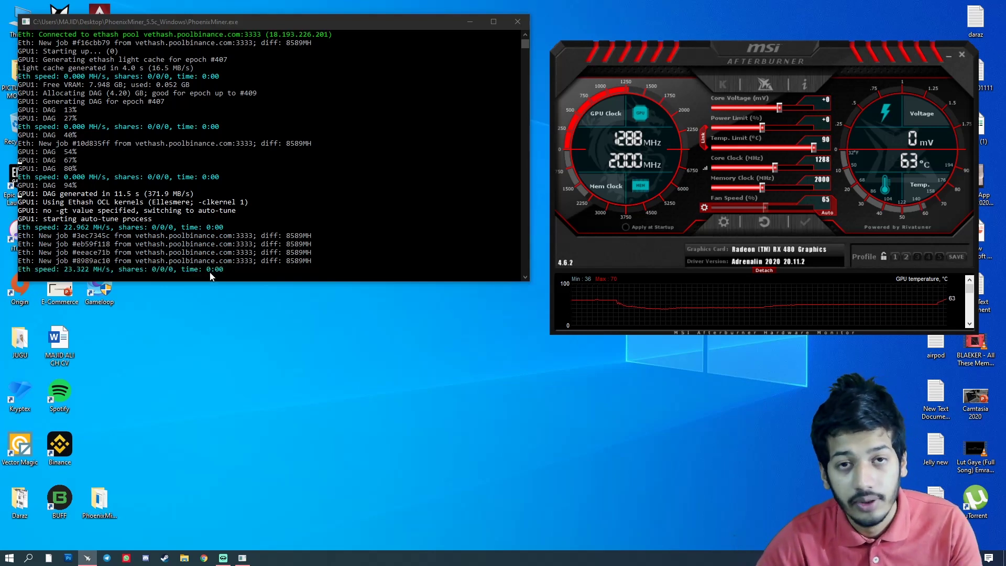
Close the PhoenixMiner console to stop mining, leaving MSI Afterburner open
click(517, 23)
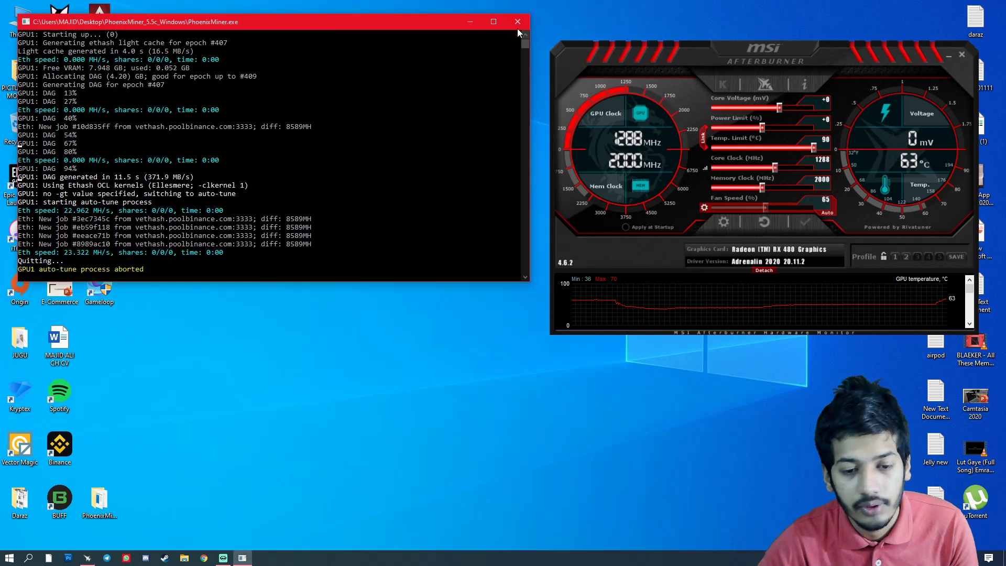